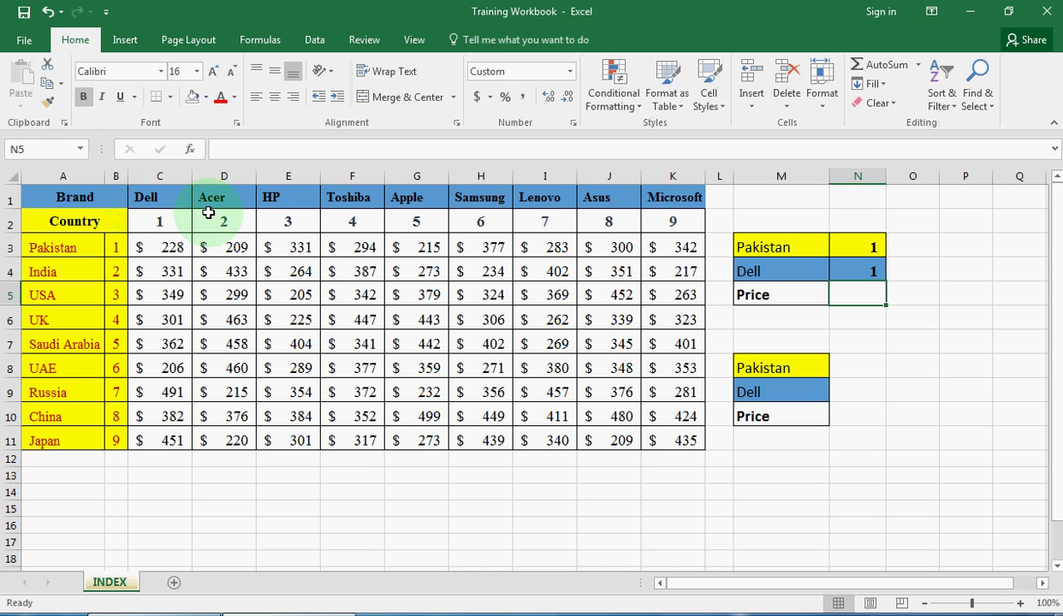
Start an INDEX formula in N5 with the absolute price range $C$3:$K$11 as its array.
left_click(769, 246)
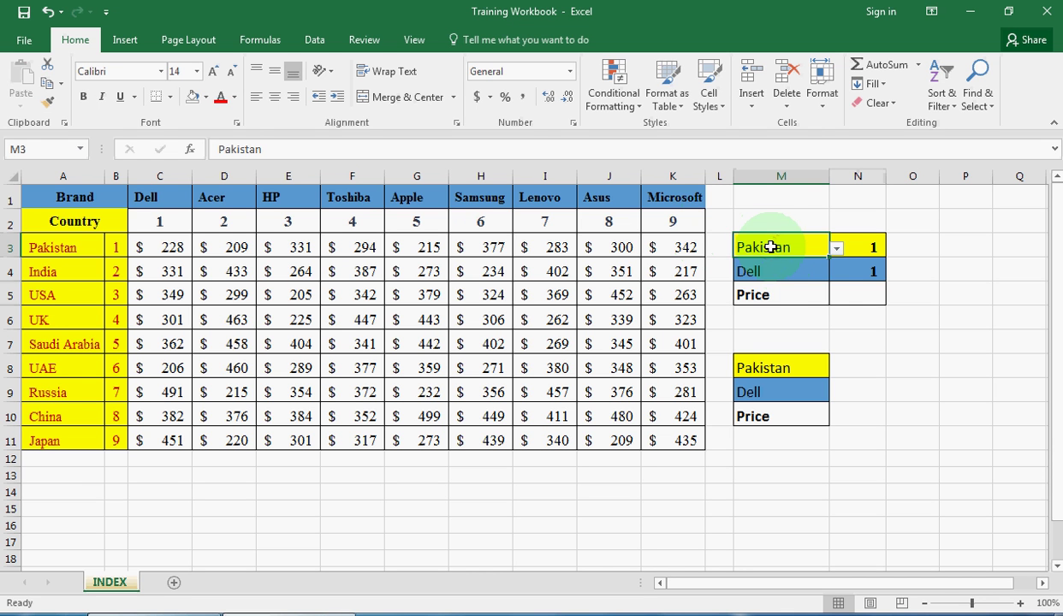
left_click(784, 268)
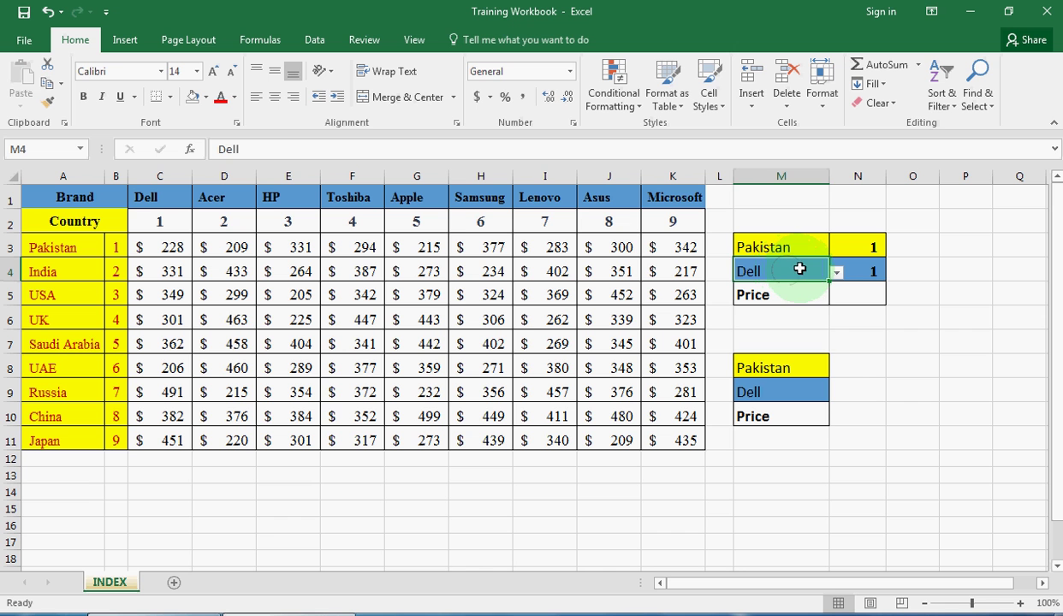
left_click(860, 291)
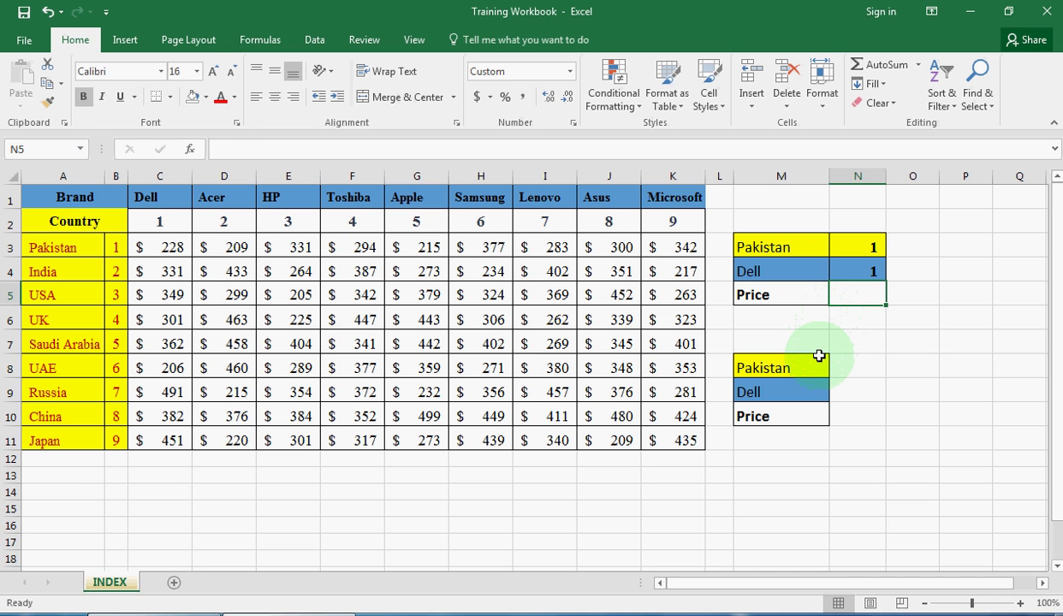
type("=inde")
key("Tab")
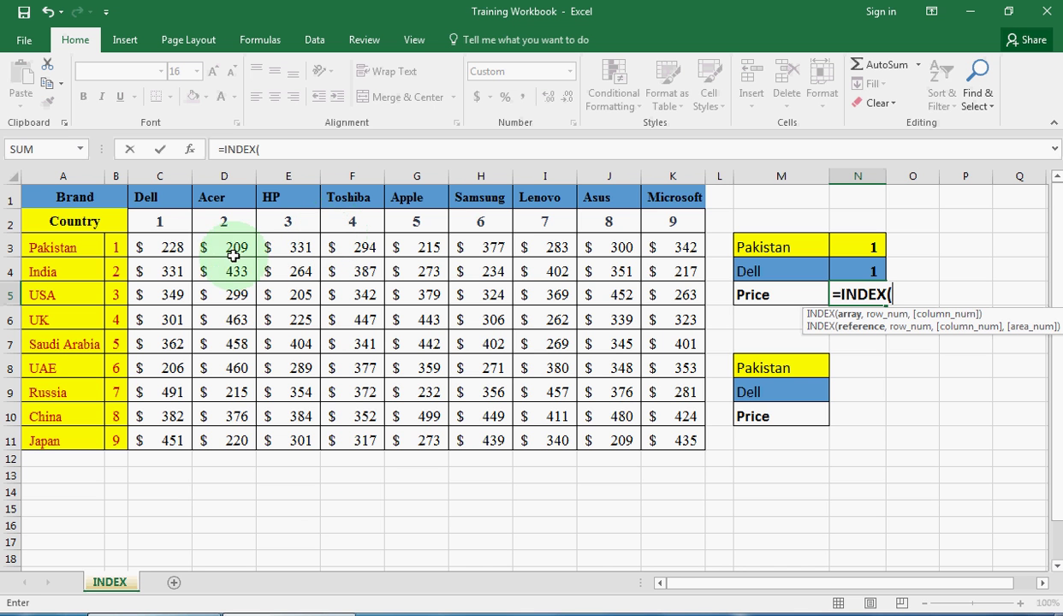
left_click(171, 245)
left_click_drag(508, 344, 672, 440)
key("F4")
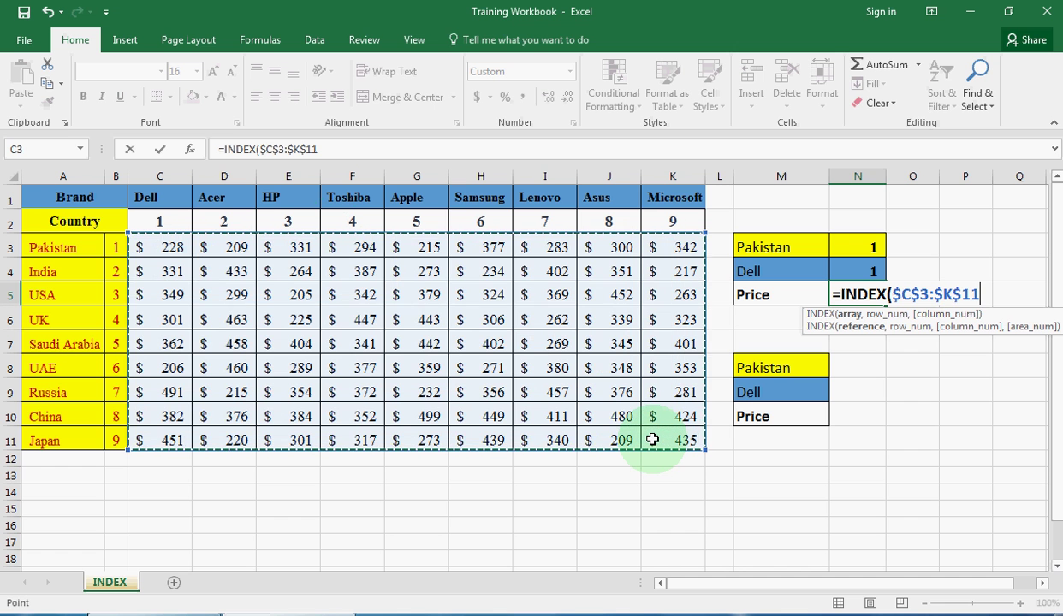
type(",")
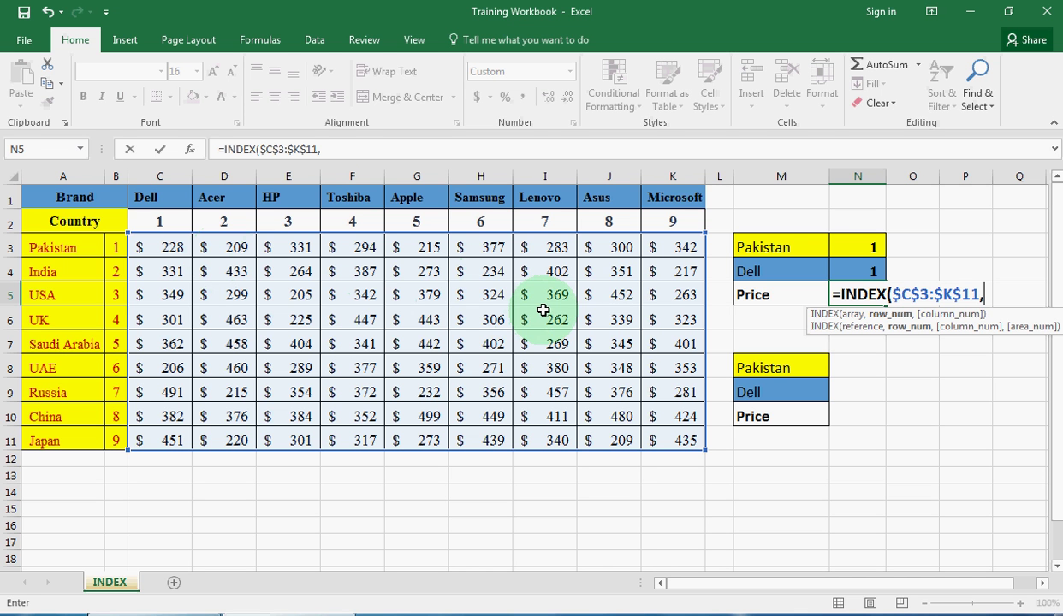
Complete the N5 formula with N3 as the row number and N4 as the column number, and check it against the table.
left_click(866, 245)
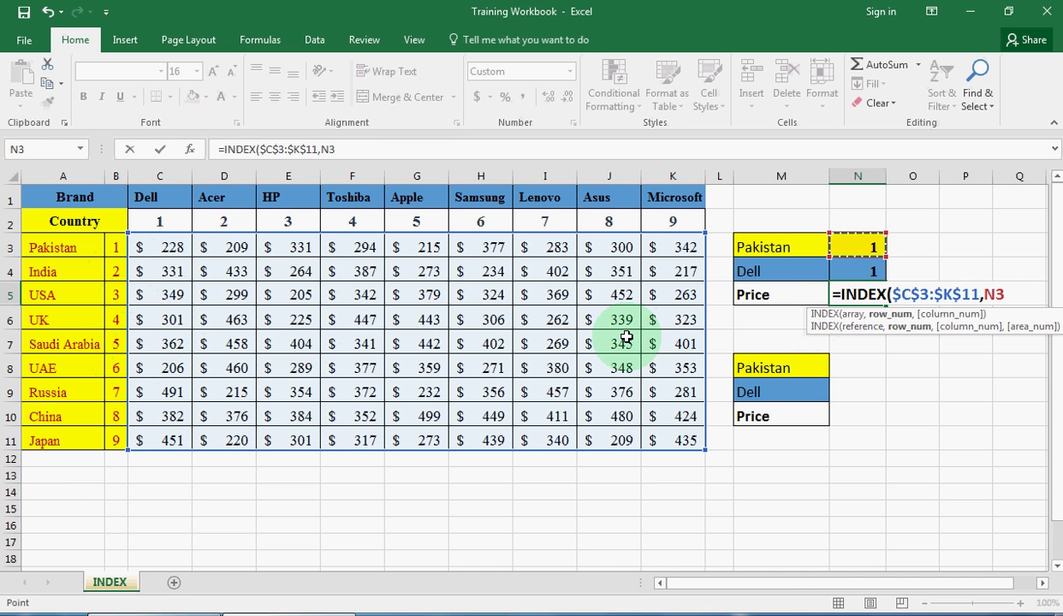
type(",")
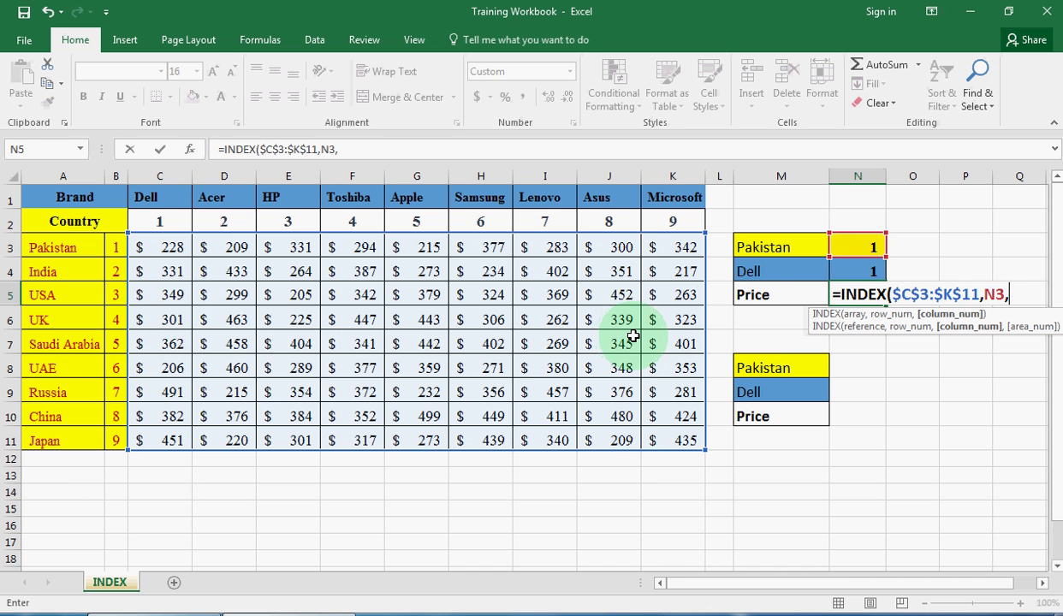
left_click(854, 270)
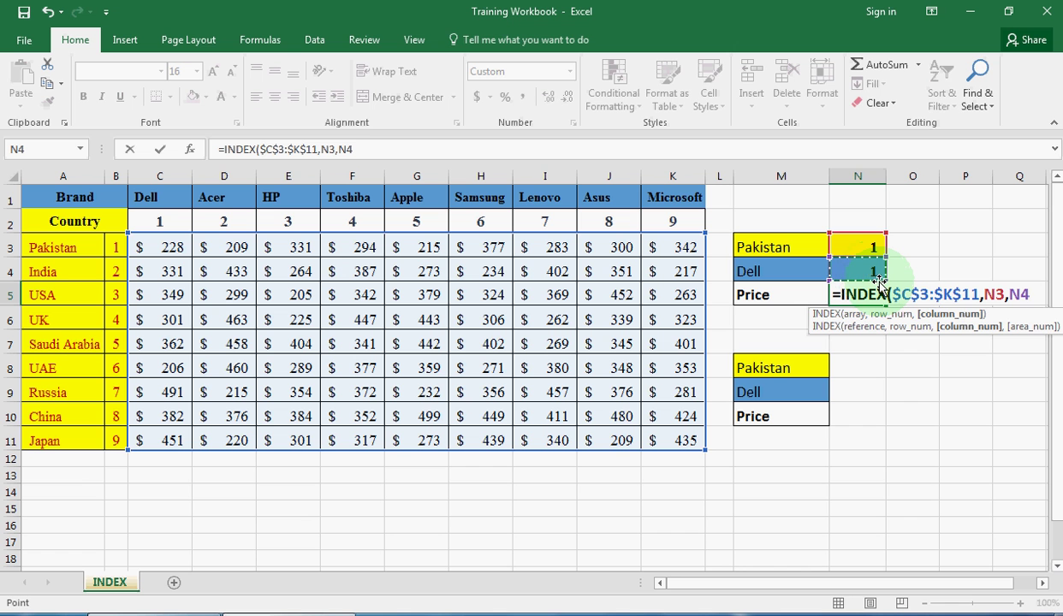
type(")")
key("Return")
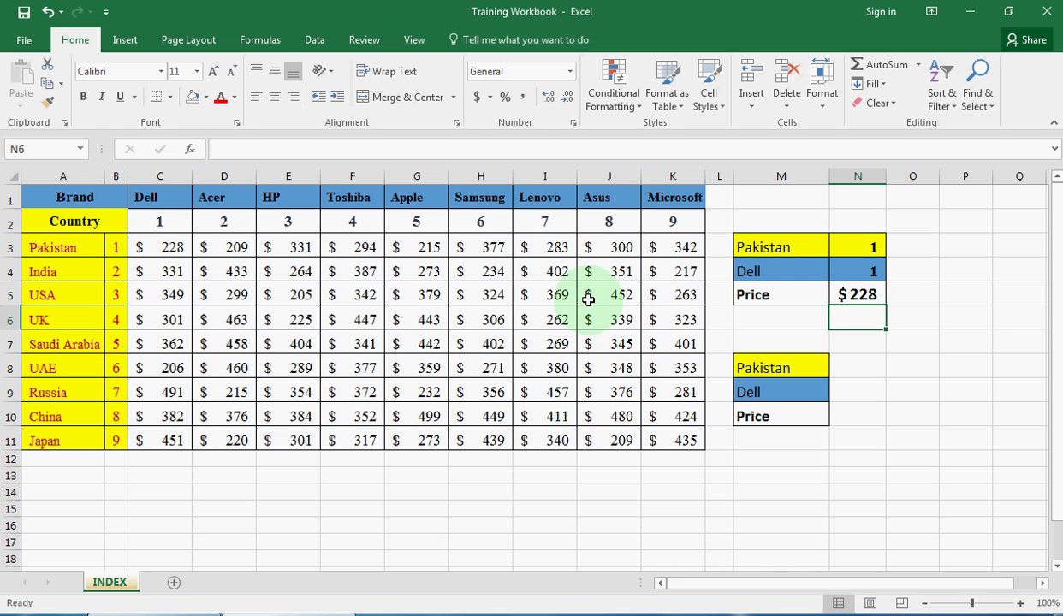
left_click(142, 248)
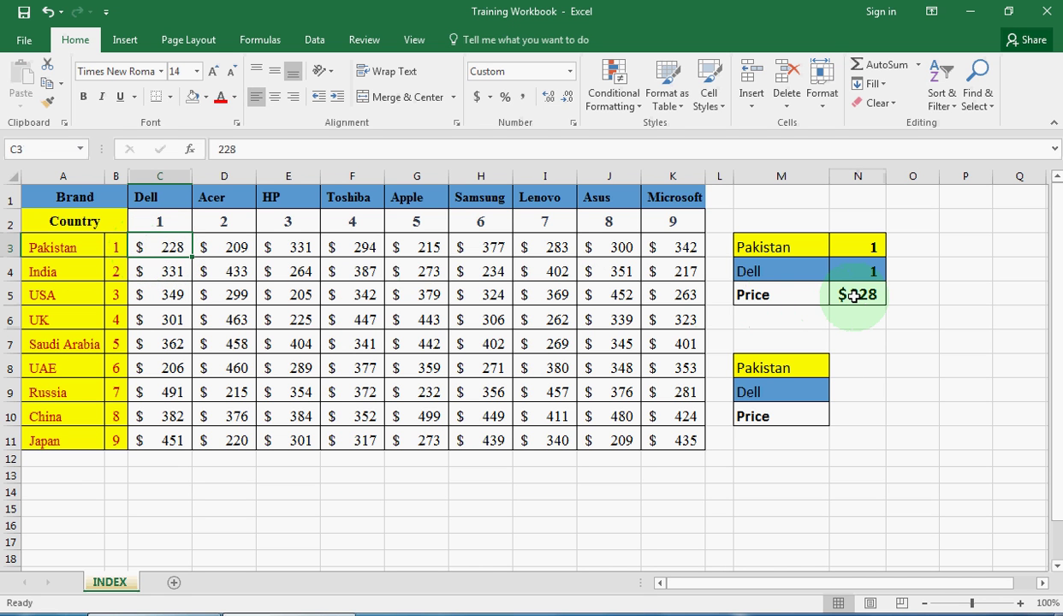
Choose UK as the country in M3 and Apple as the brand in M4, and locate the matching price in the table.
left_click(802, 230)
left_click(804, 246)
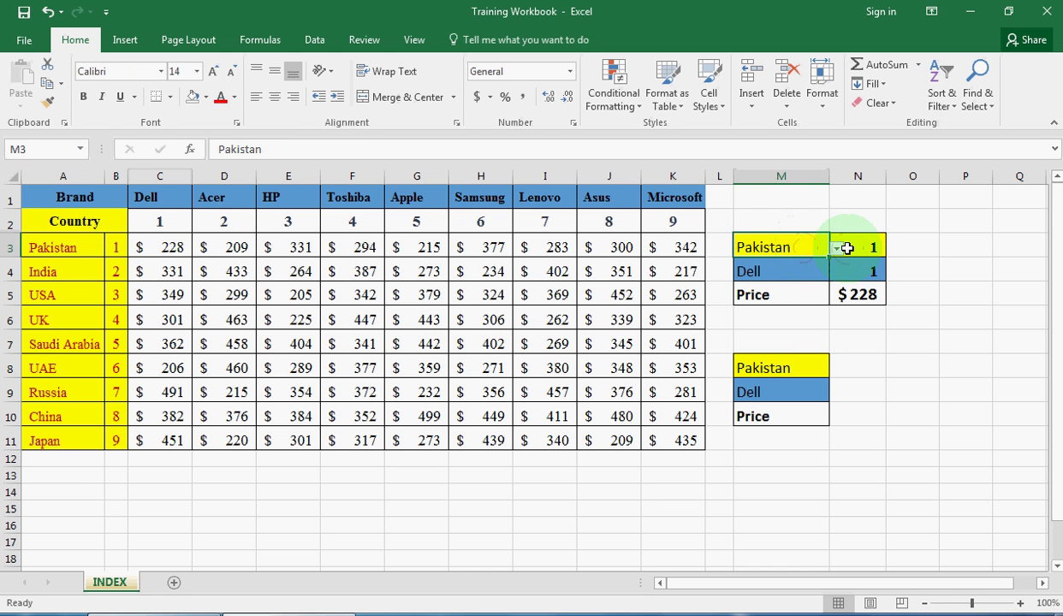
left_click(847, 246)
left_click(820, 247)
left_click(836, 248)
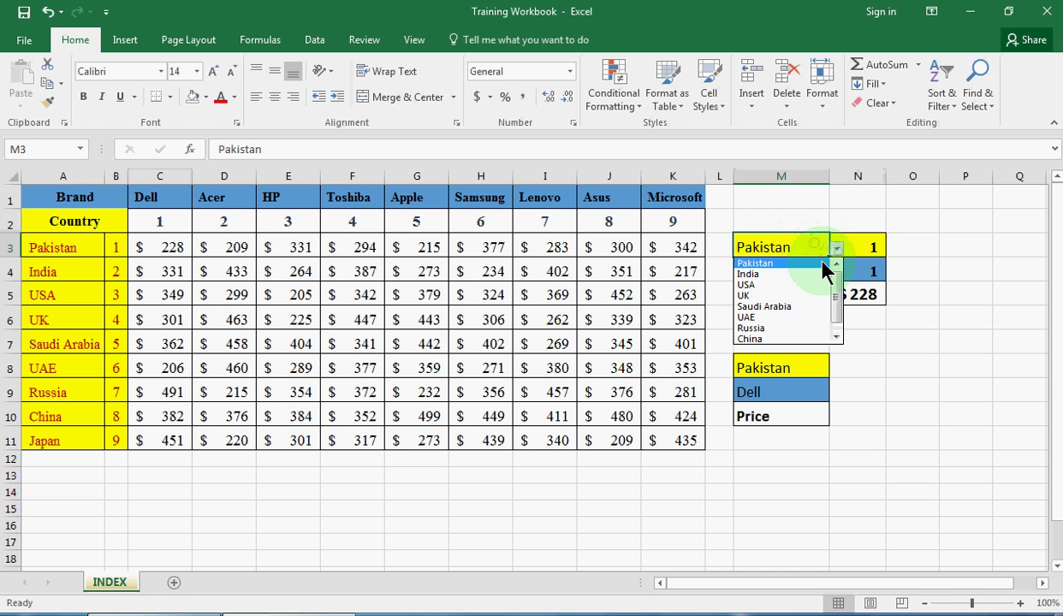
left_click(777, 296)
left_click(785, 275)
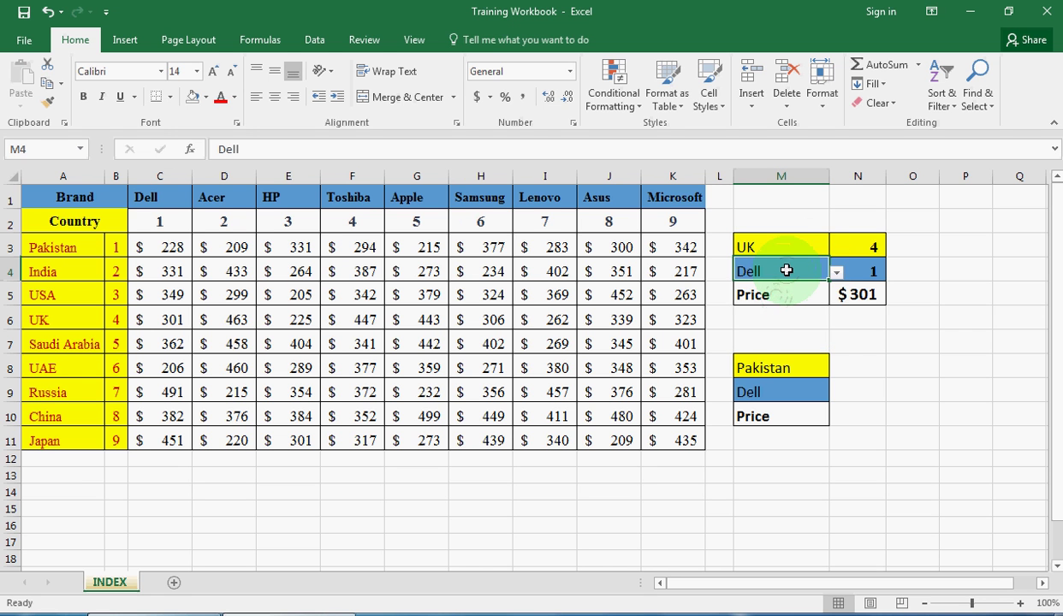
left_click(836, 272)
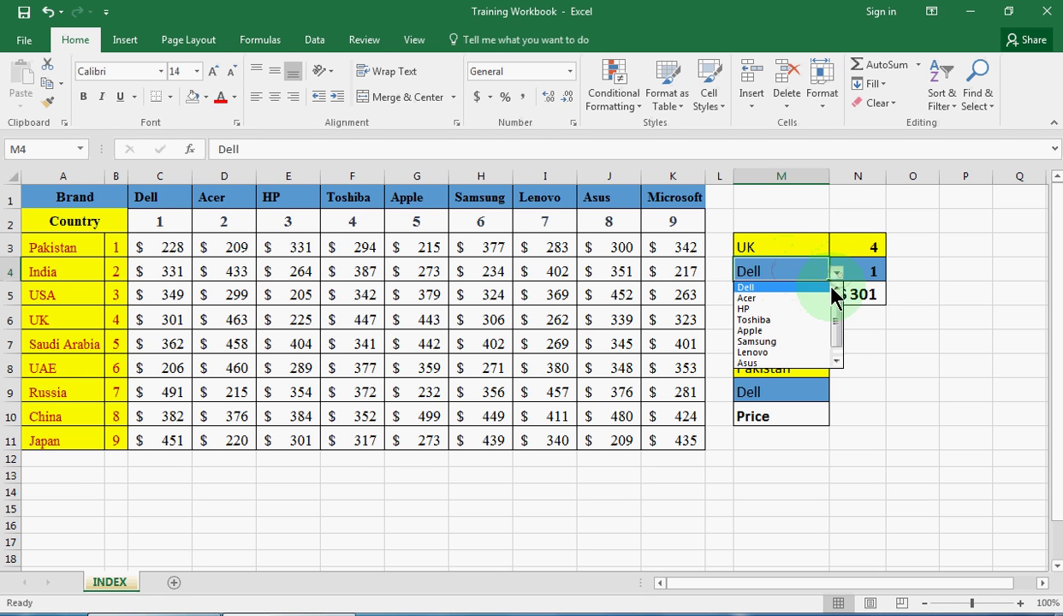
left_click(776, 331)
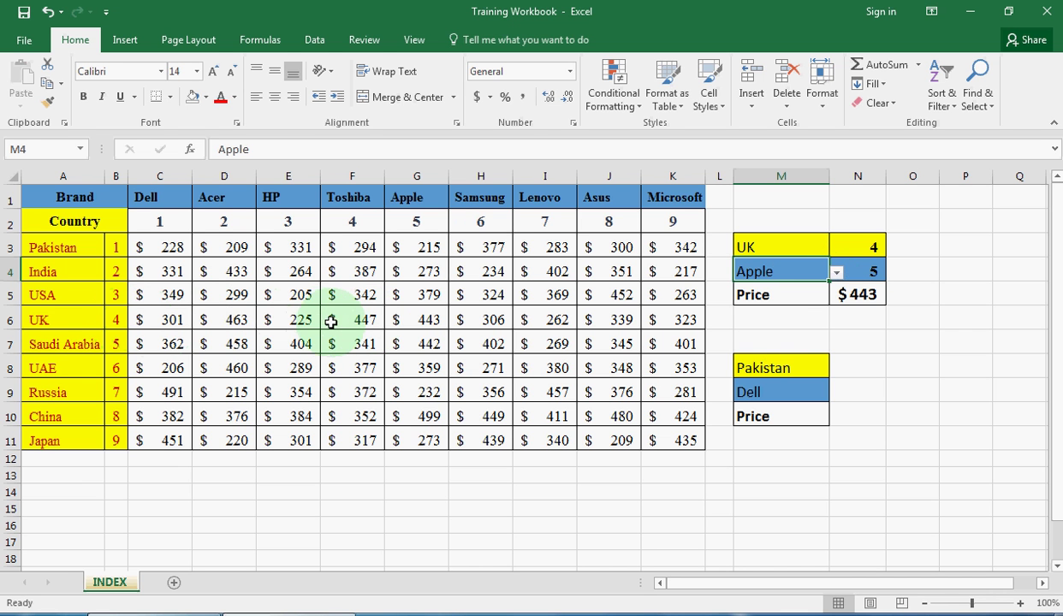
left_click(409, 322)
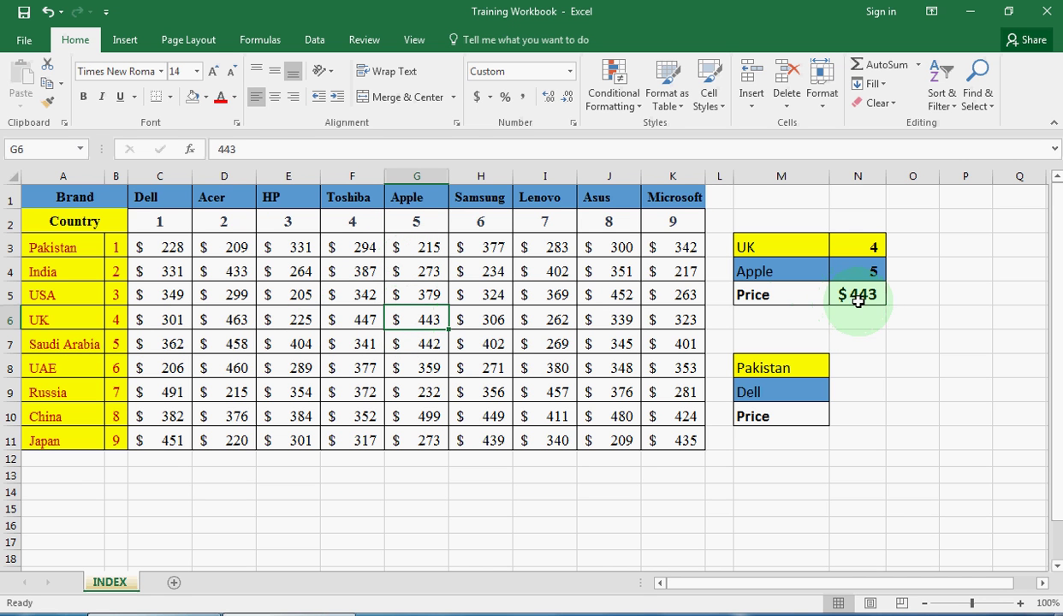
Choose Japan as the country in M3 and Microsoft as the brand in M4, and locate the matching price in the table.
left_click(809, 247)
left_click(836, 249)
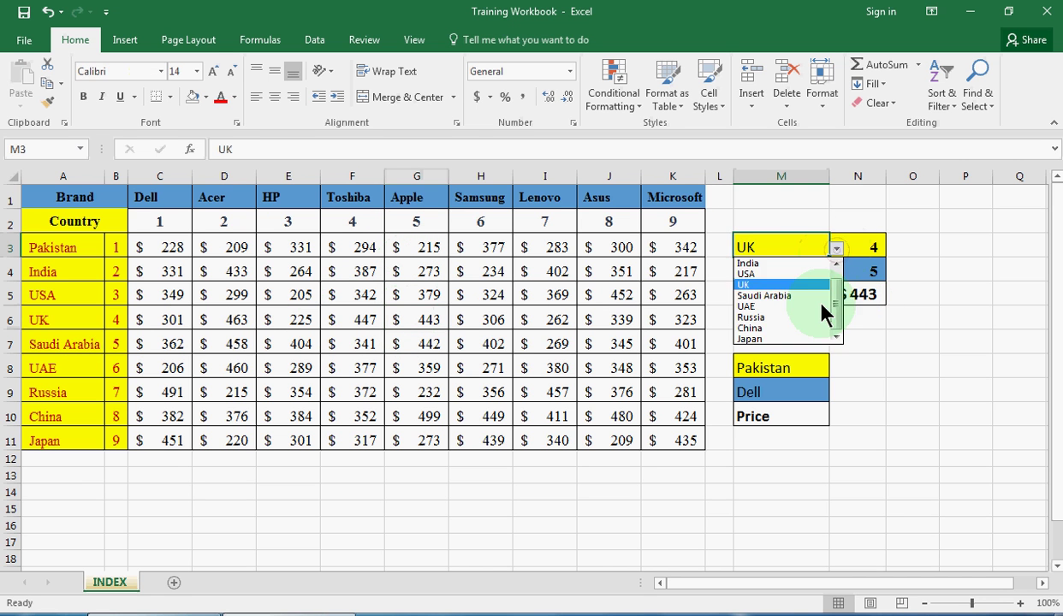
left_click(791, 339)
left_click(800, 272)
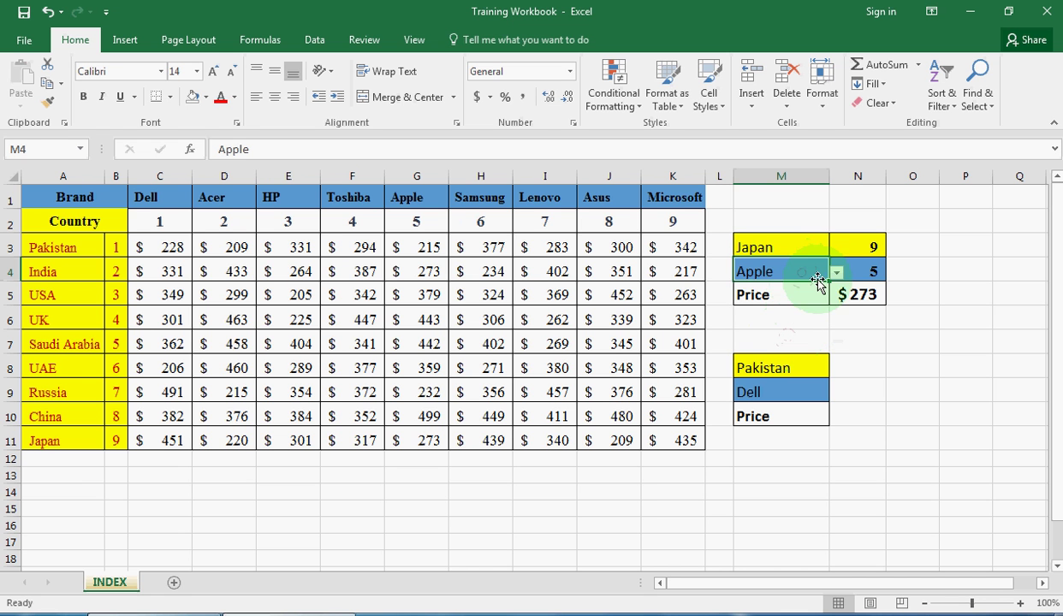
left_click(838, 274)
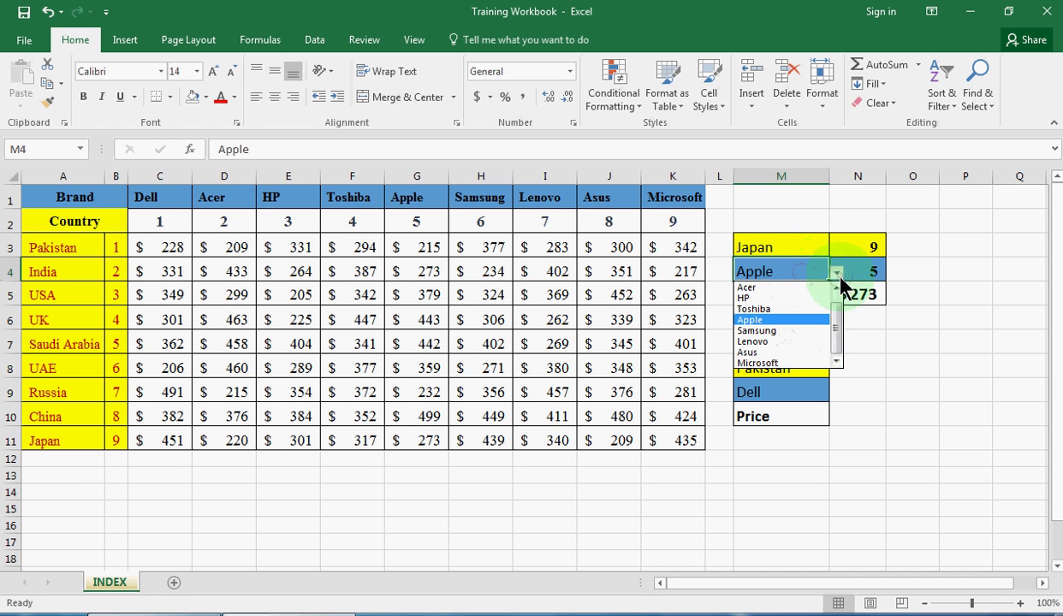
left_click(796, 366)
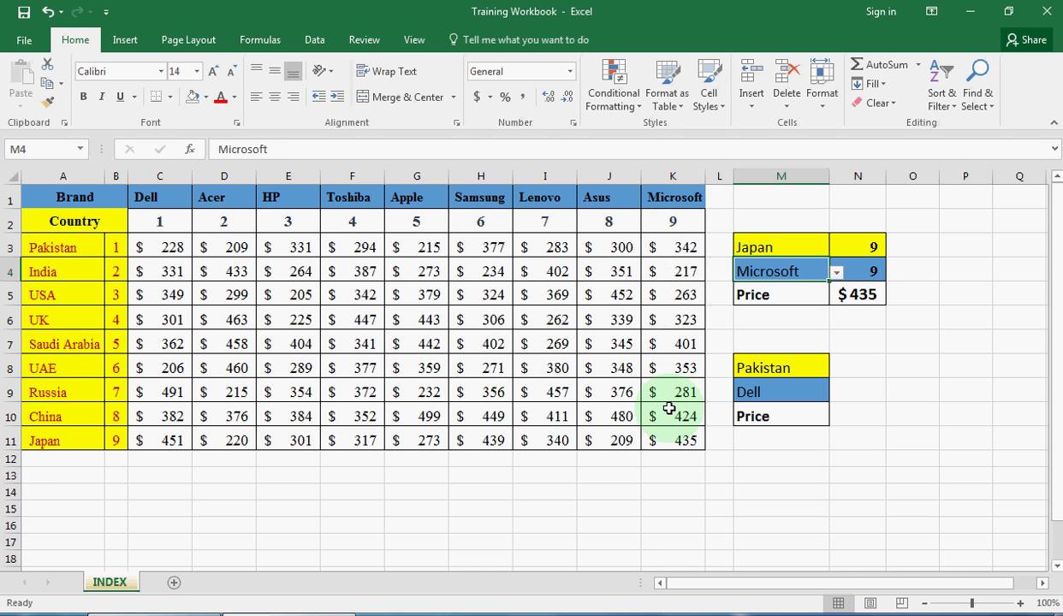
left_click(665, 438)
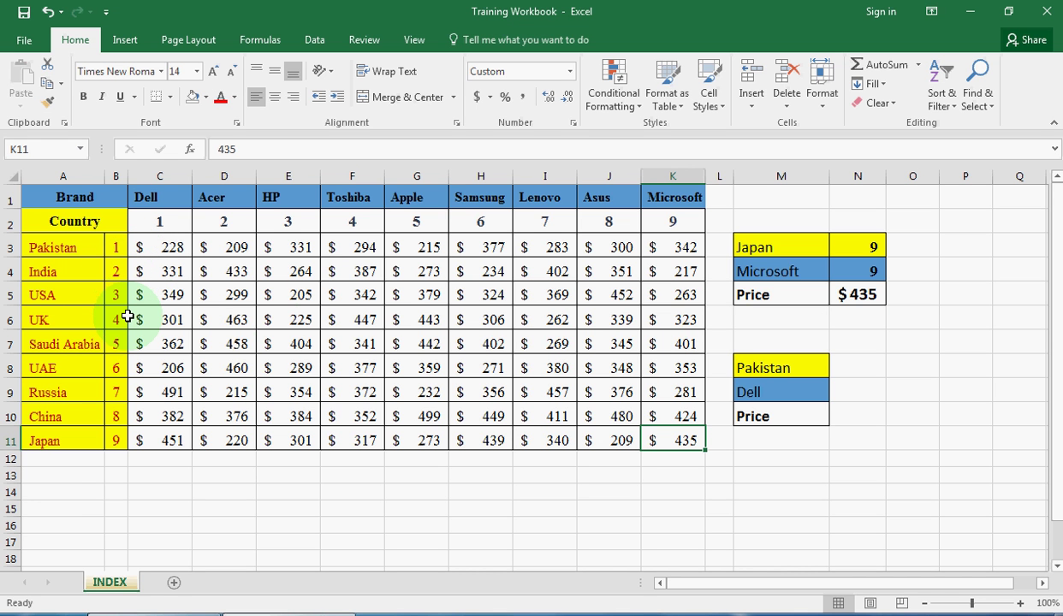
Start an INDEX formula in N10, beside the second Price label, with C3:K11 as its array.
left_click(856, 414)
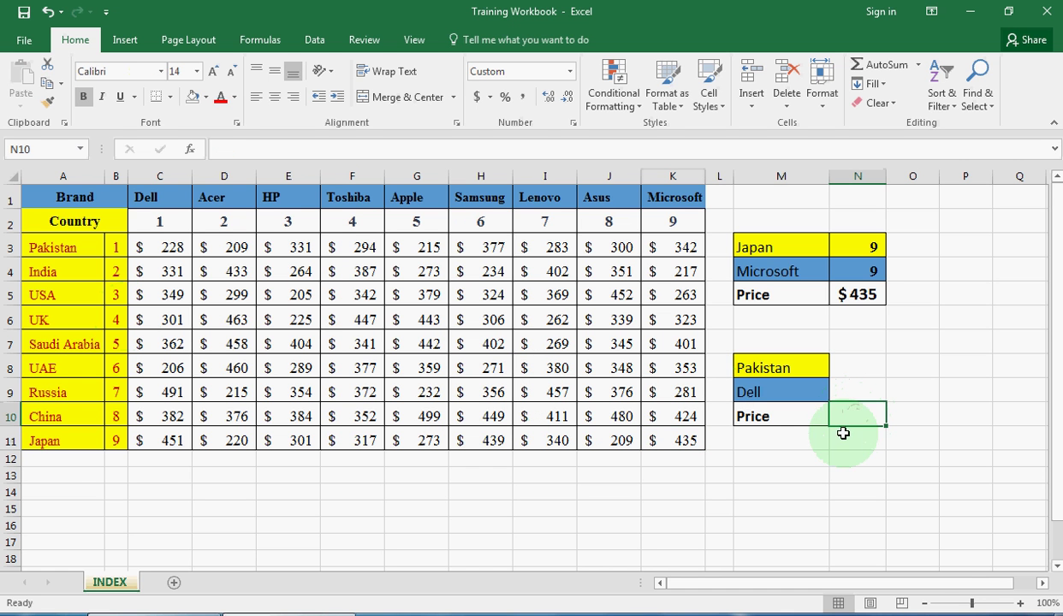
type("=")
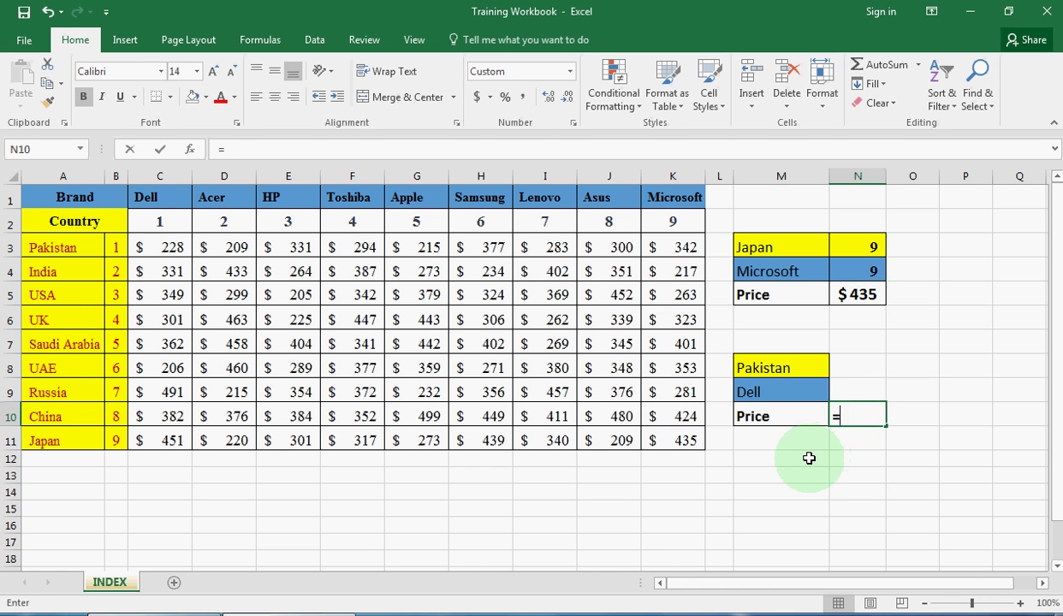
type("index")
key("Tab")
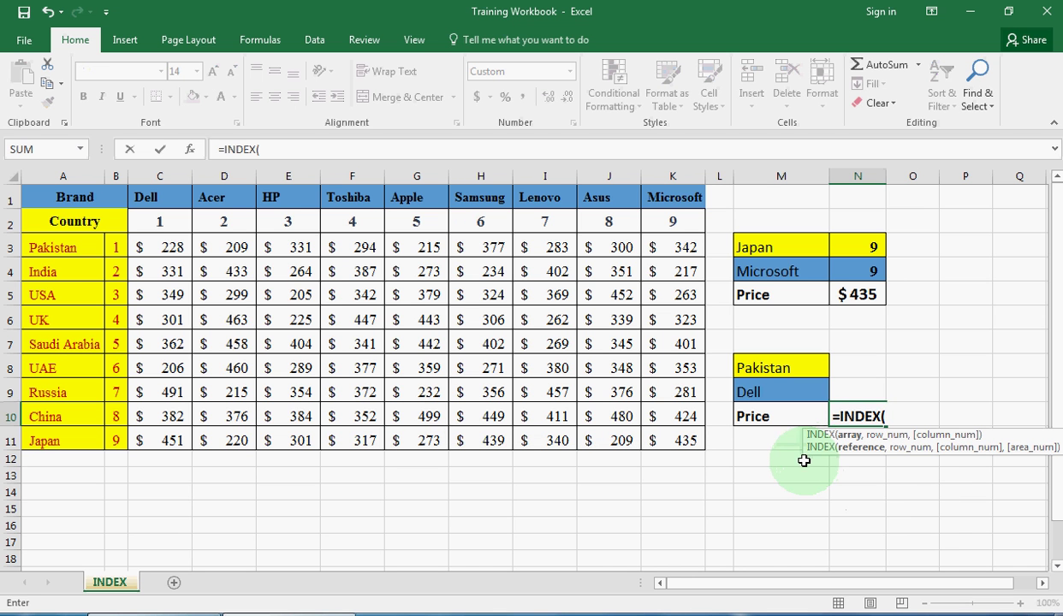
left_click_drag(171, 244, 671, 432)
type(",")
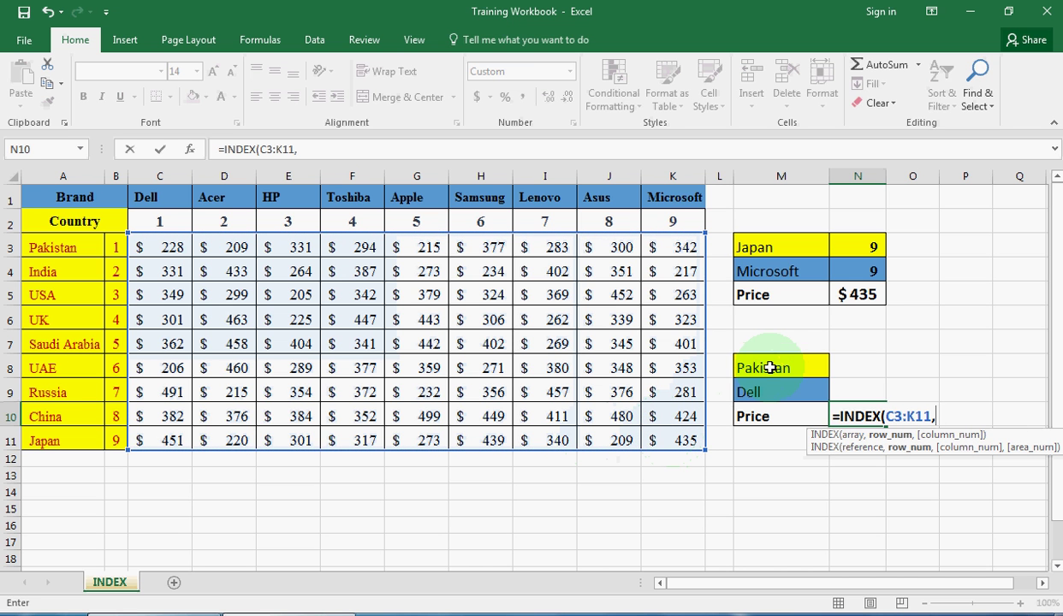
Complete the N10 formula with M8 as the row number and M9 as the column number, and widen column N.
left_click(770, 367)
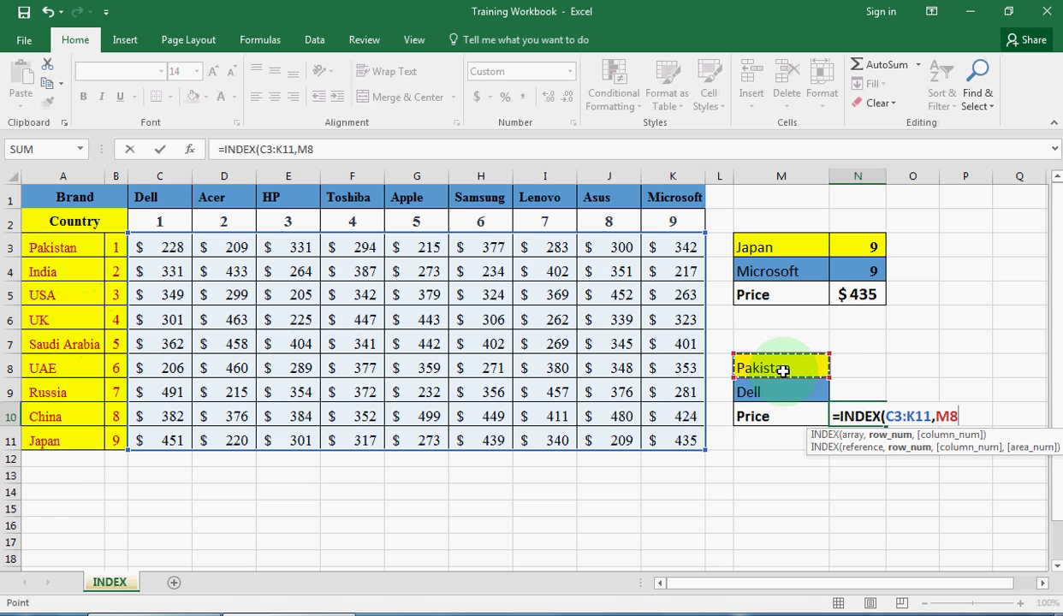
type(",")
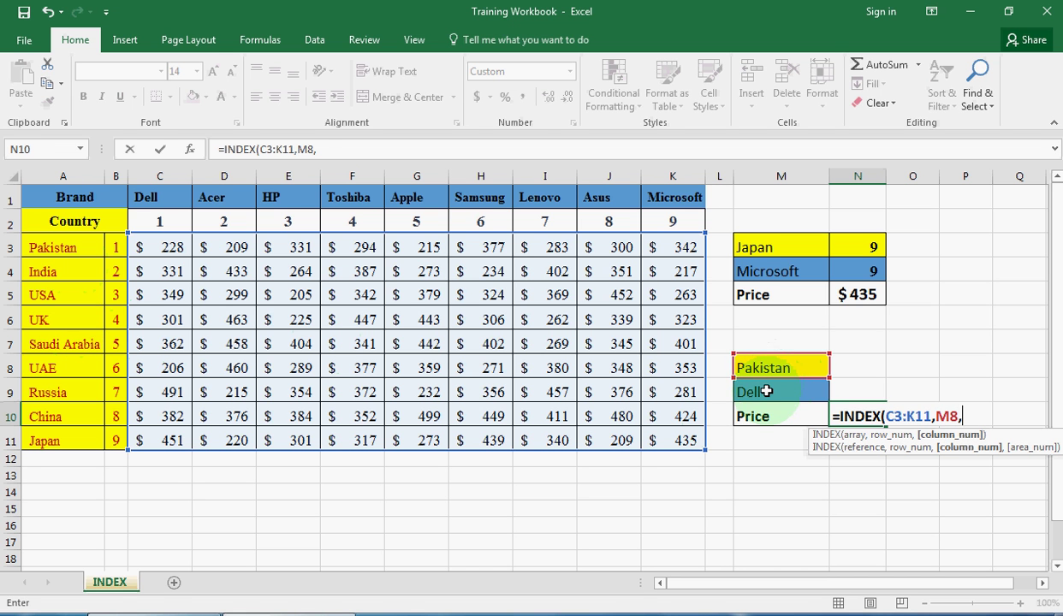
left_click(766, 391)
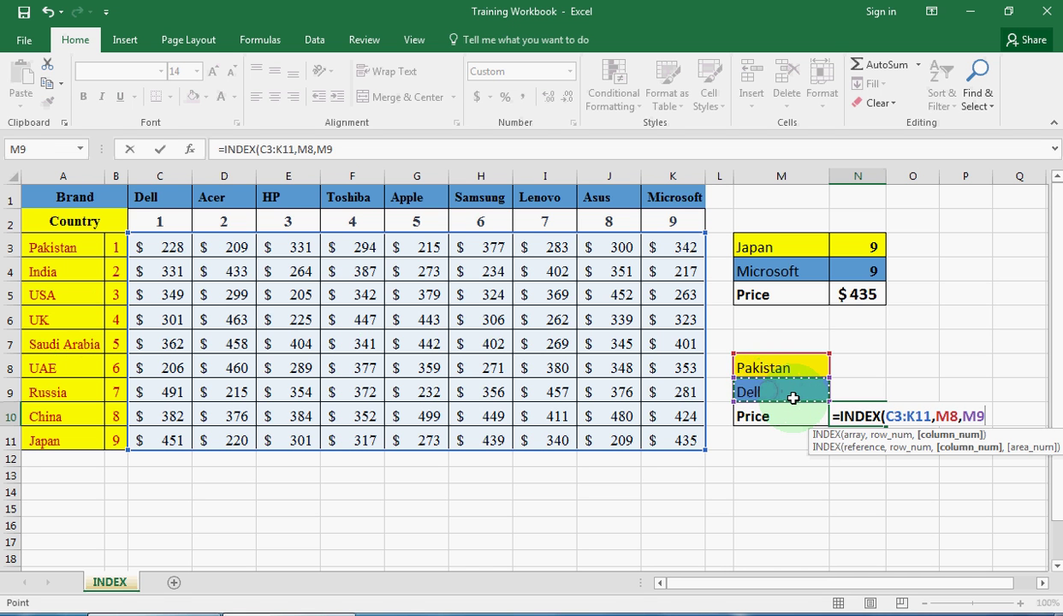
type(")")
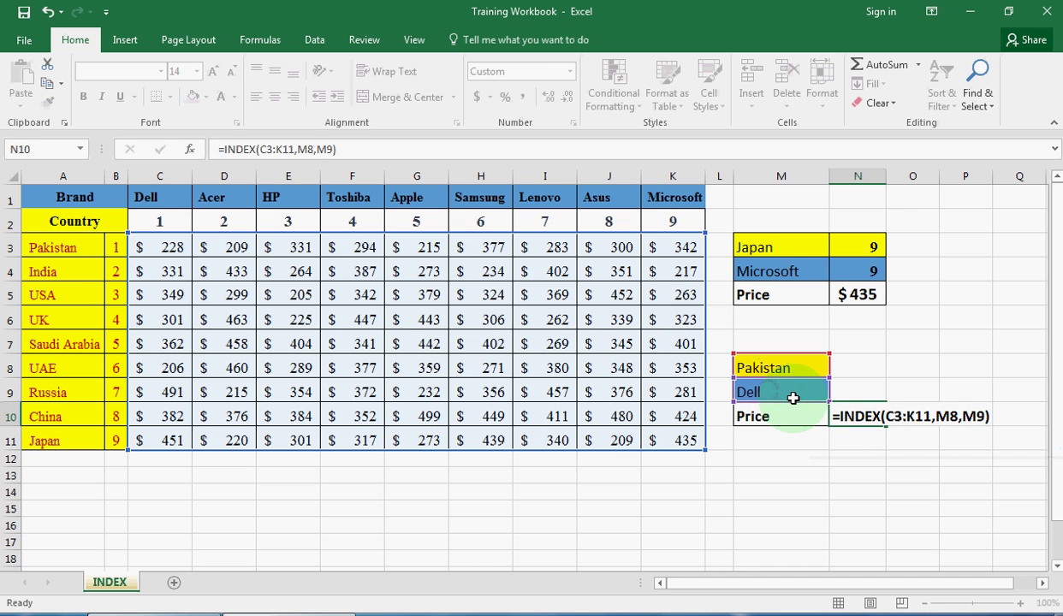
key("Return")
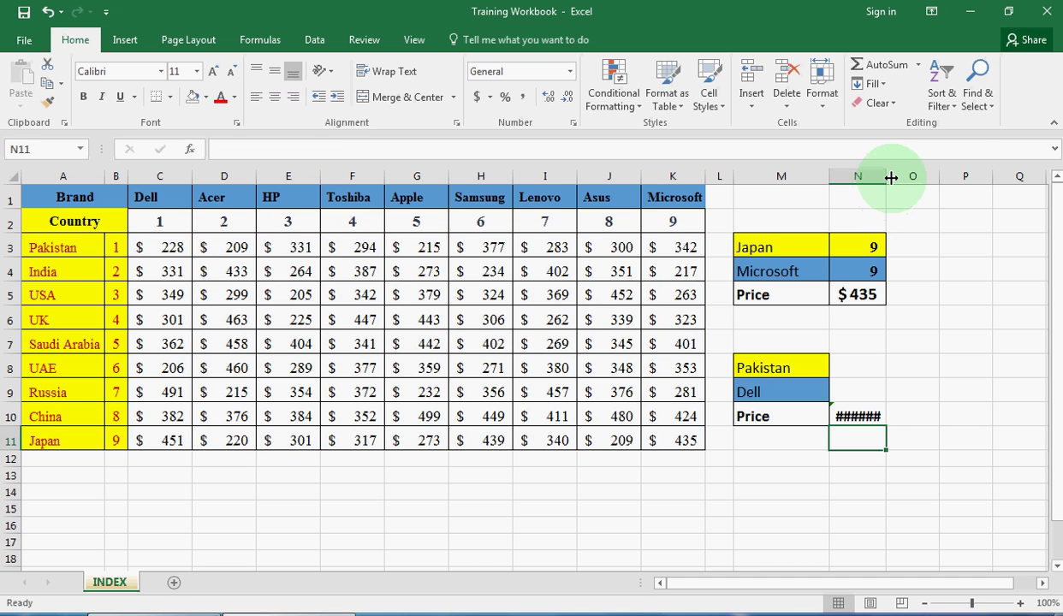
left_click_drag(886, 176, 904, 178)
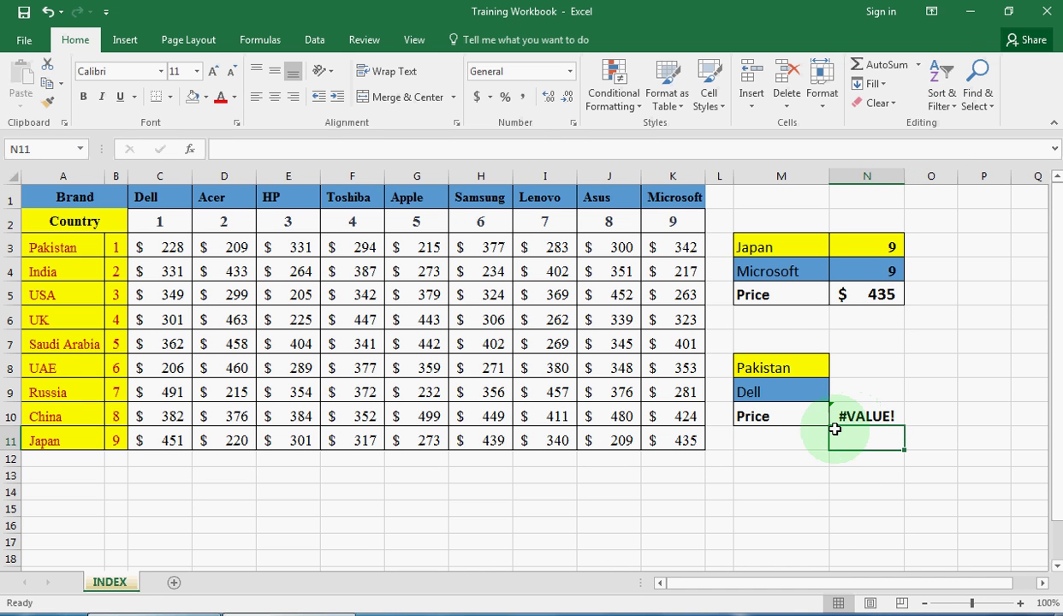
Replace the country in M8 with row number 1 and the brand in M9 with column number 1.
left_click(781, 367)
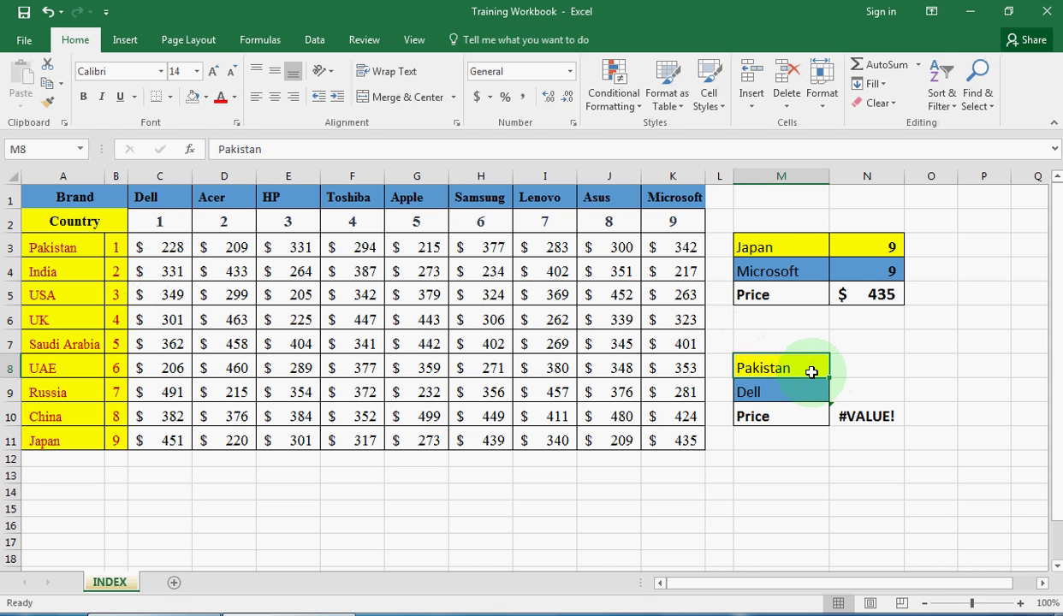
type("1")
key("Return")
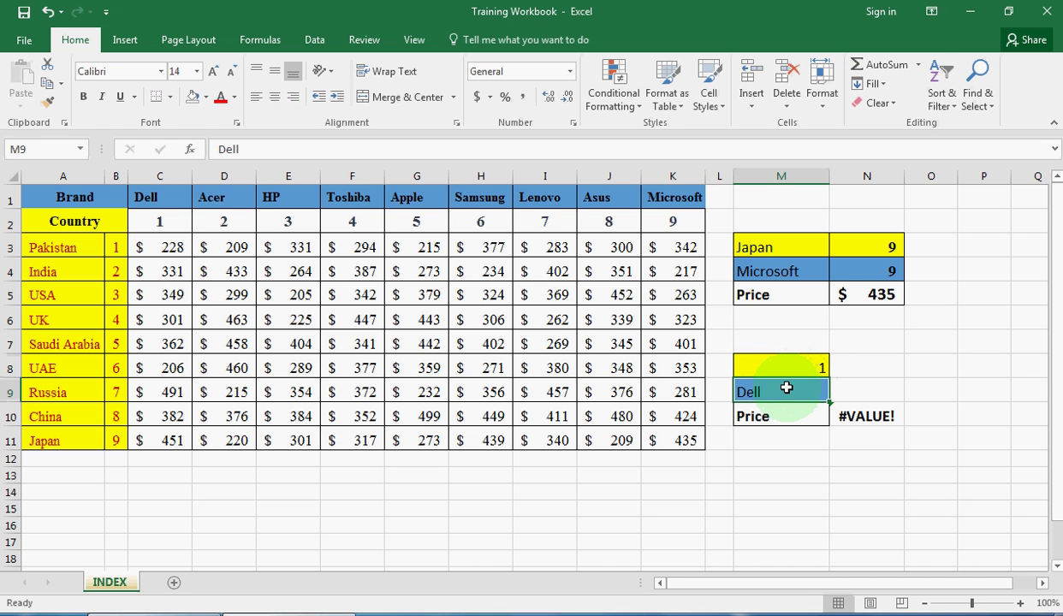
type("1")
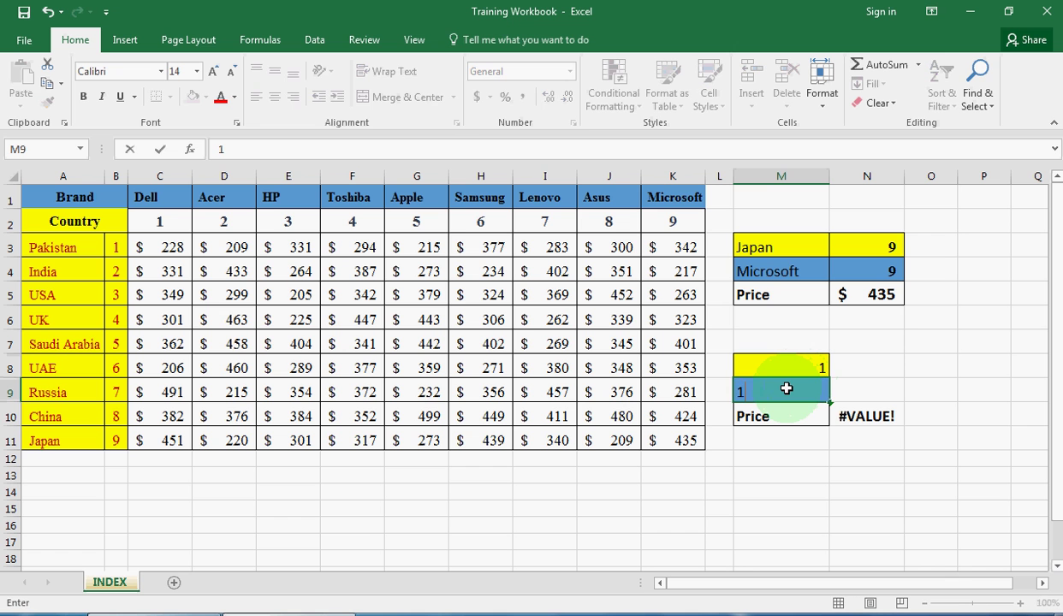
key("Return")
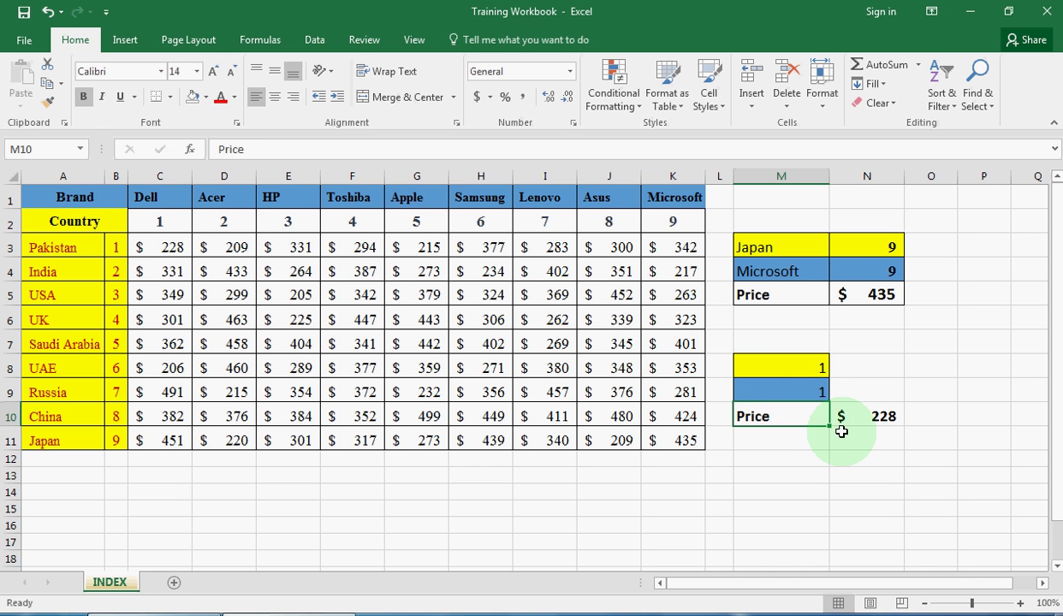